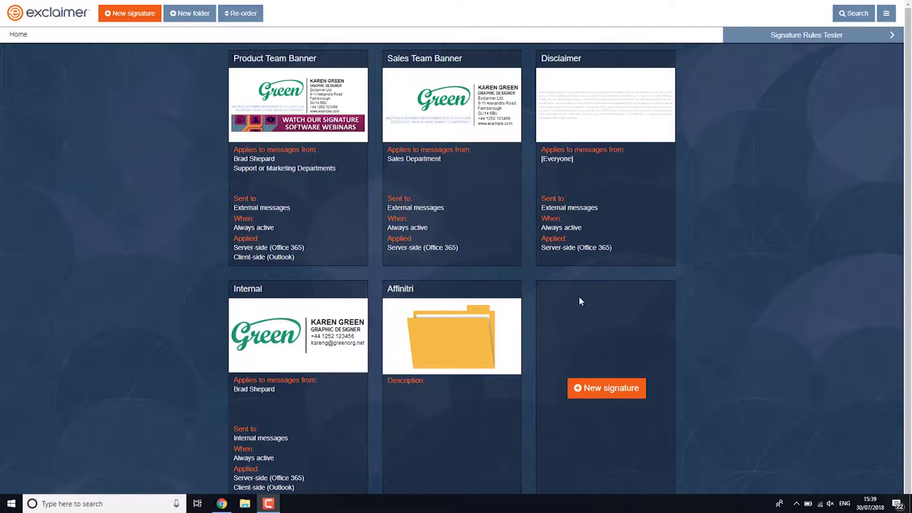
Step: Open the Signature Rules Tester from the bar at the top right
{"action": "mouse_move", "coordinate": [308, 94]}
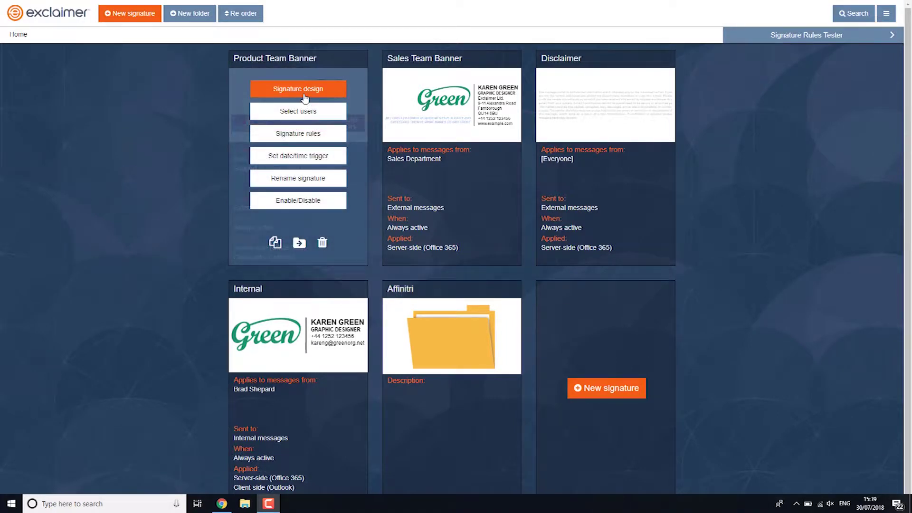
{"action": "mouse_move", "coordinate": [429, 89]}
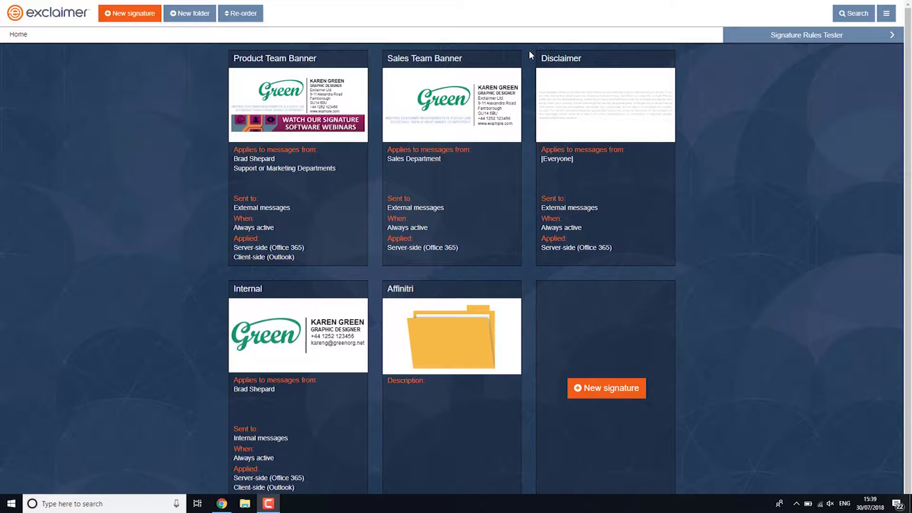
{"action": "left_click", "coordinate": [753, 33]}
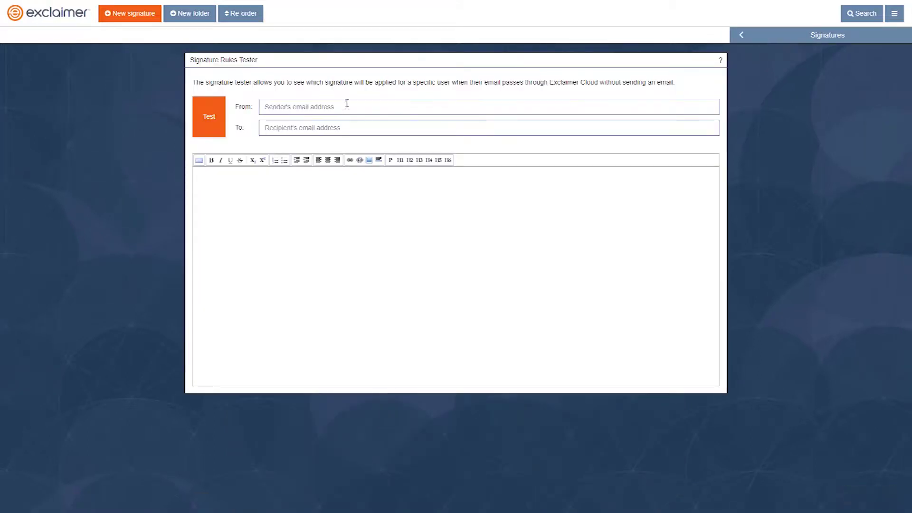
Step: Enter the sender and recipient email addresses and 'Test' as the message body
{"action": "key", "text": "Tab"}
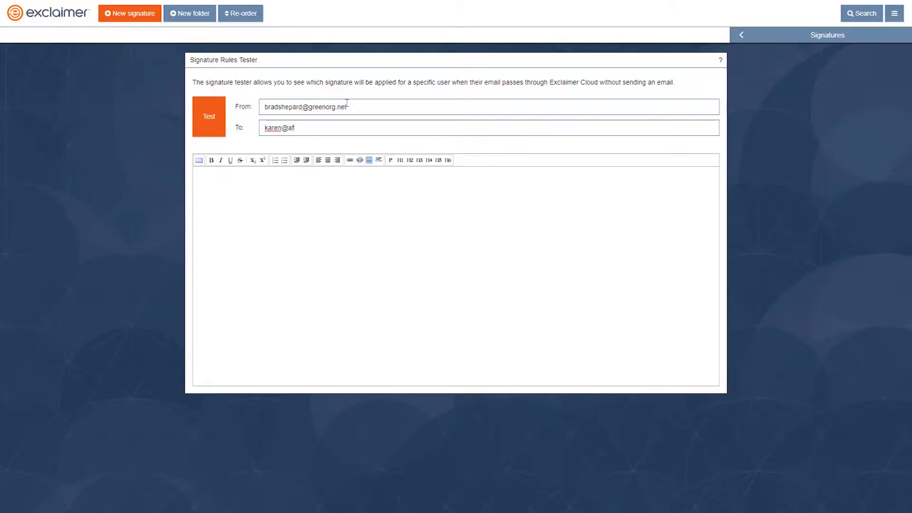
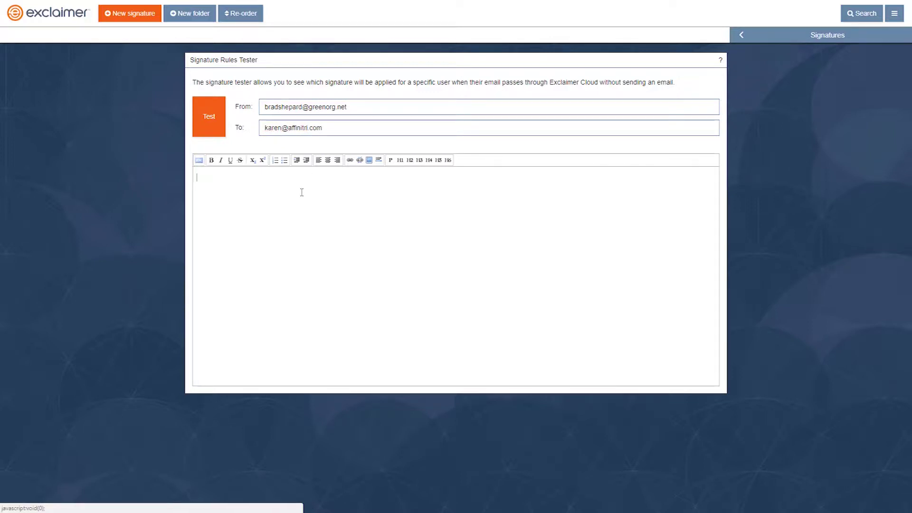
{"action": "type", "text": "Test"}
Step: Run the test and review Details showing Product Team Banner applied with processing stopped
{"action": "left_click", "coordinate": [209, 118]}
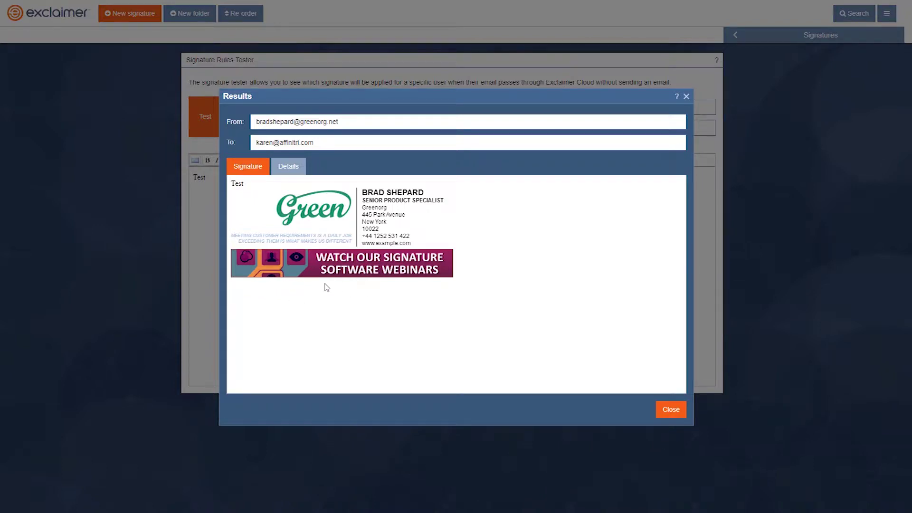
{"action": "left_click", "coordinate": [299, 175]}
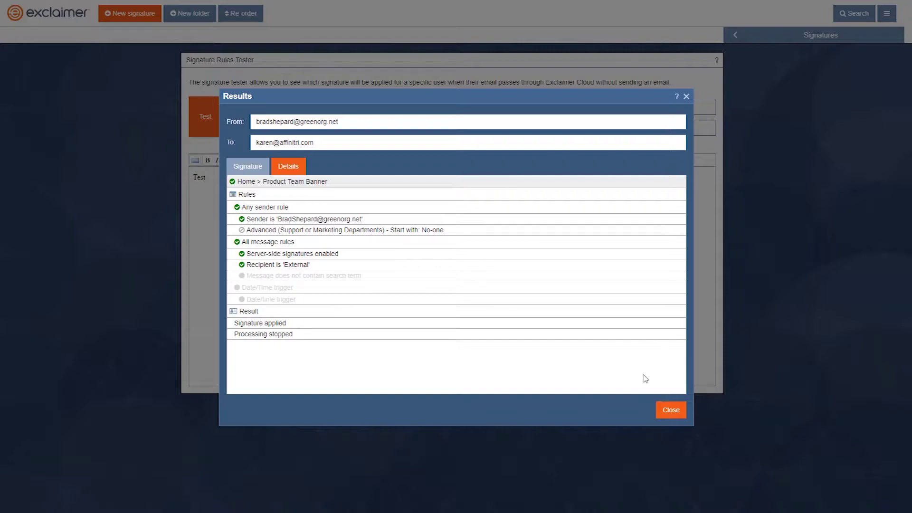
{"action": "left_click", "coordinate": [668, 409]}
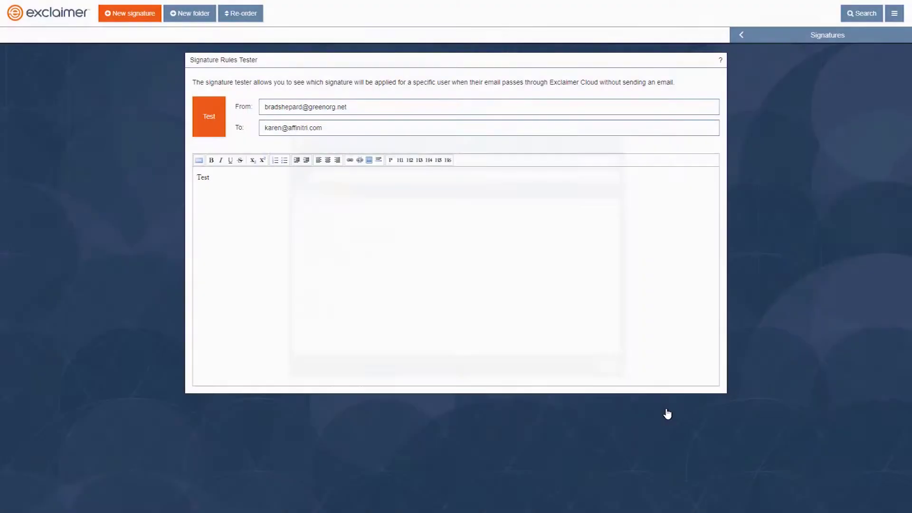
Step: Set Product Team Banner's rules to process the next signature once added, and save
{"action": "left_click", "coordinate": [738, 41]}
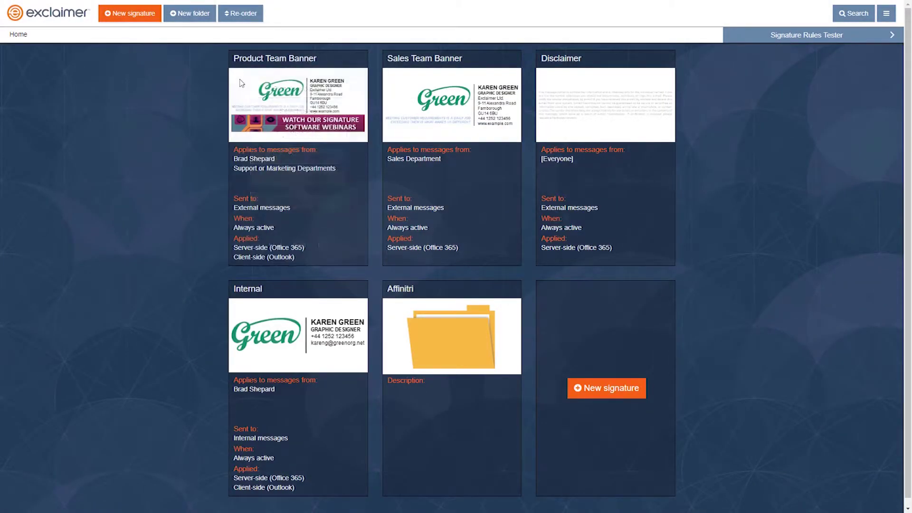
{"action": "mouse_move", "coordinate": [242, 84]}
{"action": "mouse_move", "coordinate": [304, 89]}
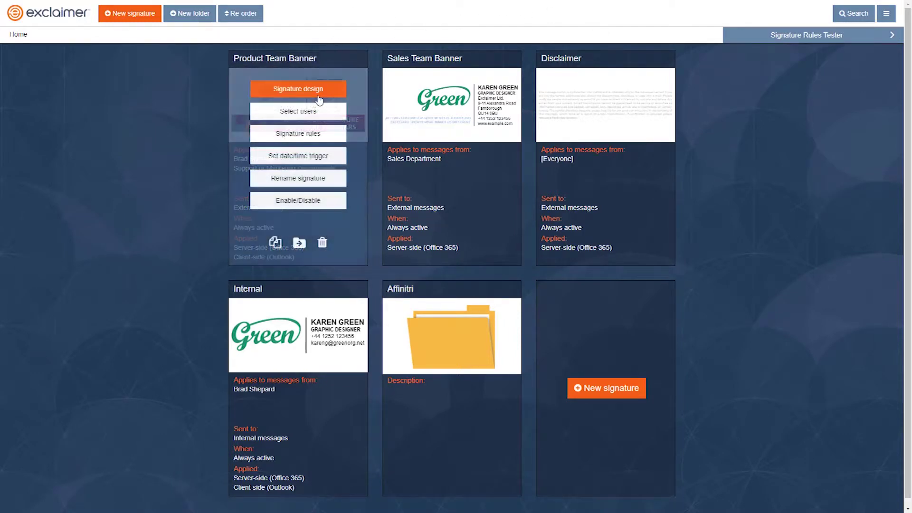
{"action": "left_click", "coordinate": [315, 133]}
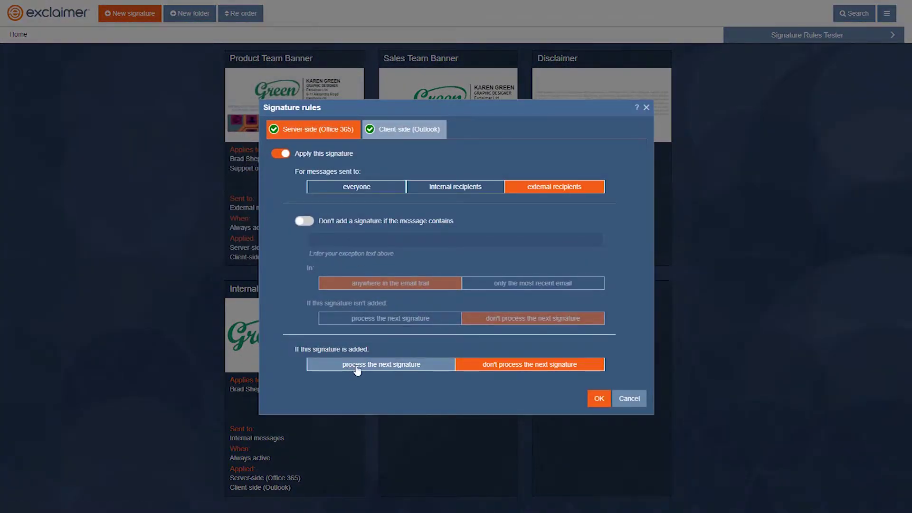
{"action": "left_click", "coordinate": [357, 369]}
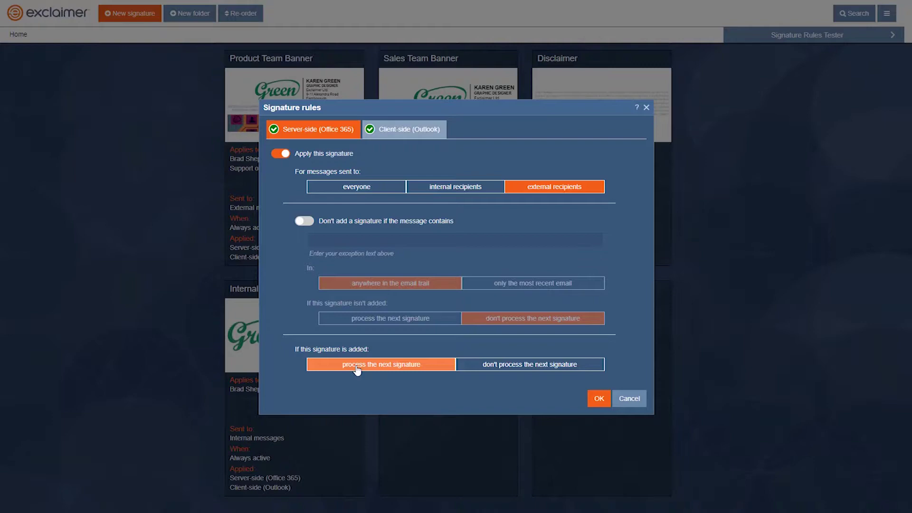
{"action": "left_click", "coordinate": [598, 400]}
Step: Check Sales Team Banner's rules without changes, then reopen the rules tester
{"action": "mouse_move", "coordinate": [451, 243]}
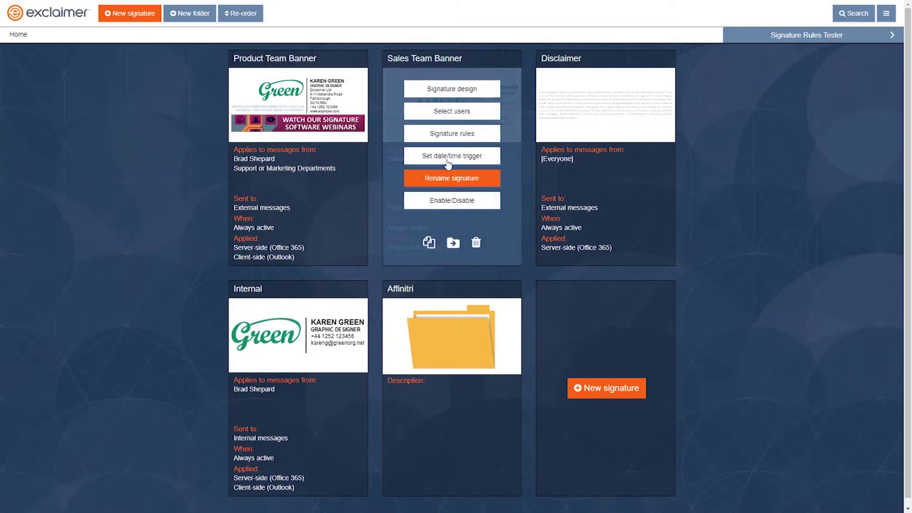
{"action": "left_click", "coordinate": [443, 138]}
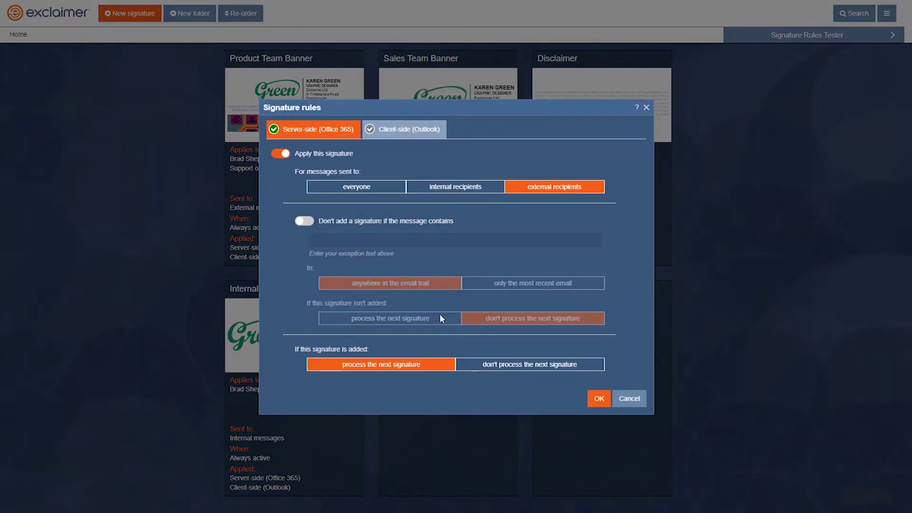
{"action": "left_click", "coordinate": [600, 399]}
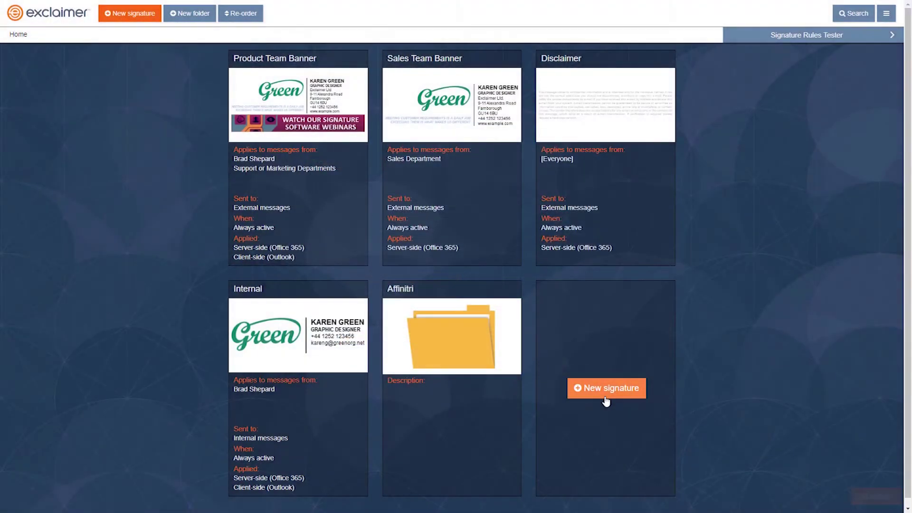
{"action": "left_click", "coordinate": [750, 38]}
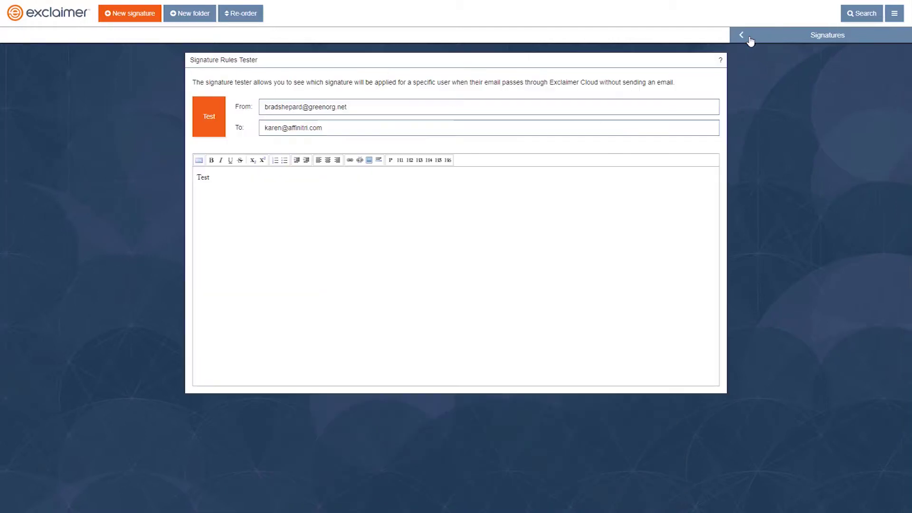
Step: Rerun the test with the updated rules and view its Details tab
{"action": "left_click", "coordinate": [211, 118]}
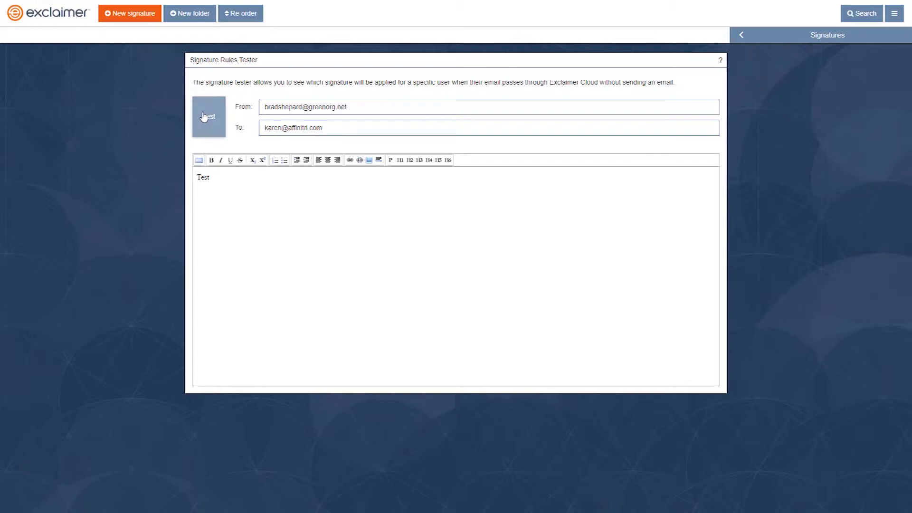
{"action": "left_click", "coordinate": [204, 116]}
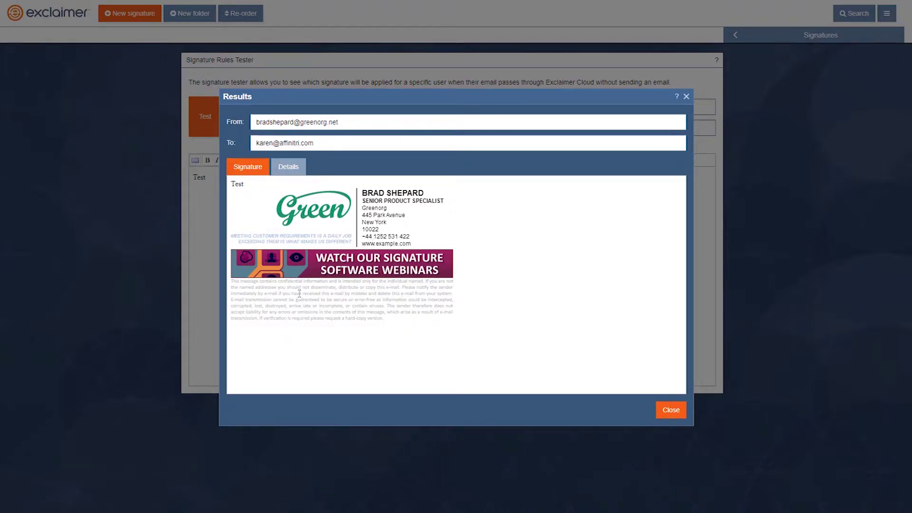
{"action": "left_click", "coordinate": [288, 167]}
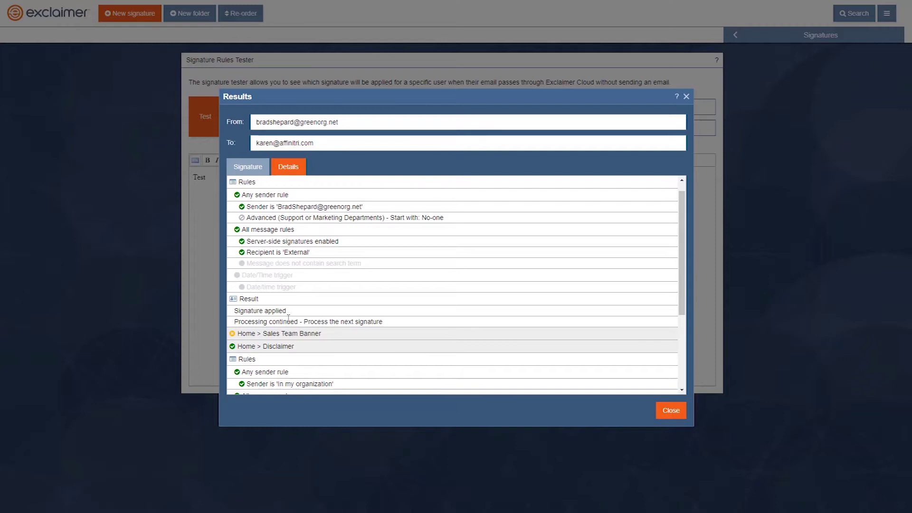
Step: Expand and then collapse Sales Team Banner's evaluation details, showing it was not applied
{"action": "left_click", "coordinate": [278, 334]}
{"action": "left_click_drag", "start_coordinate": [682, 221], "coordinate": [686, 280]}
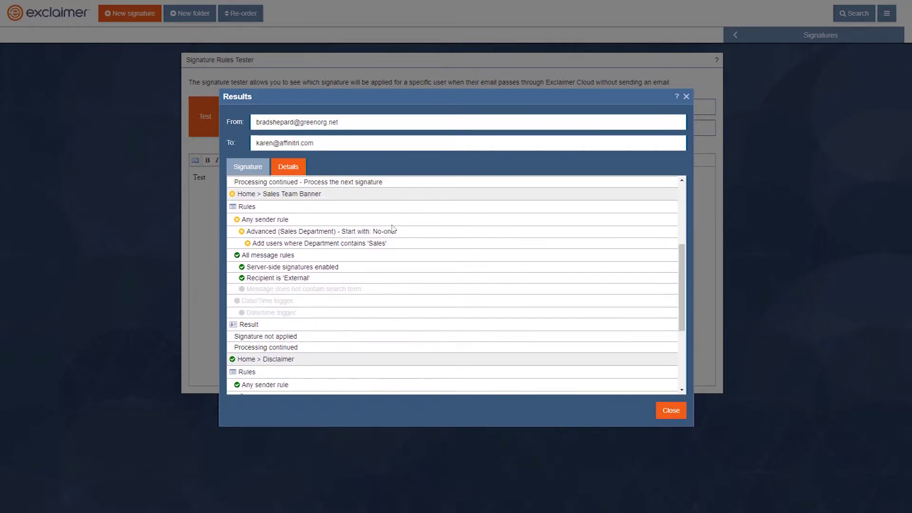
{"action": "mouse_move", "coordinate": [368, 233]}
{"action": "mouse_move", "coordinate": [236, 193]}
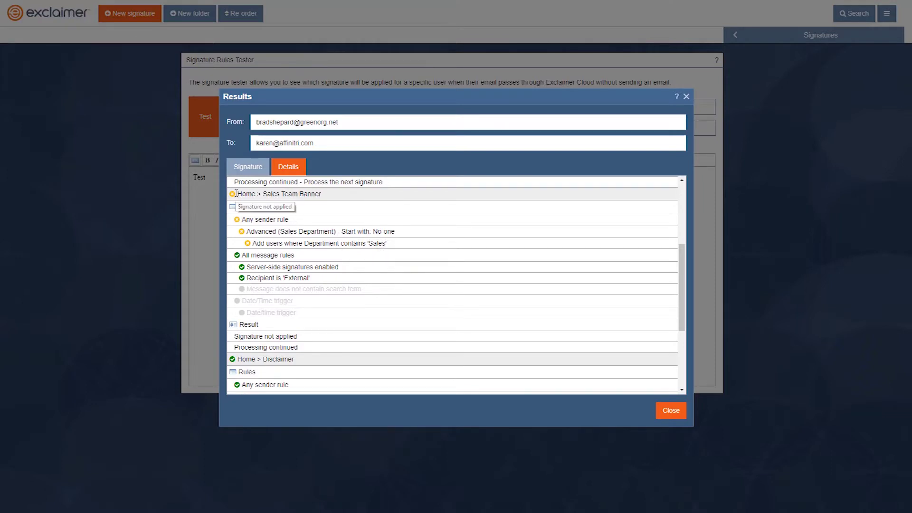
{"action": "left_click", "coordinate": [237, 193]}
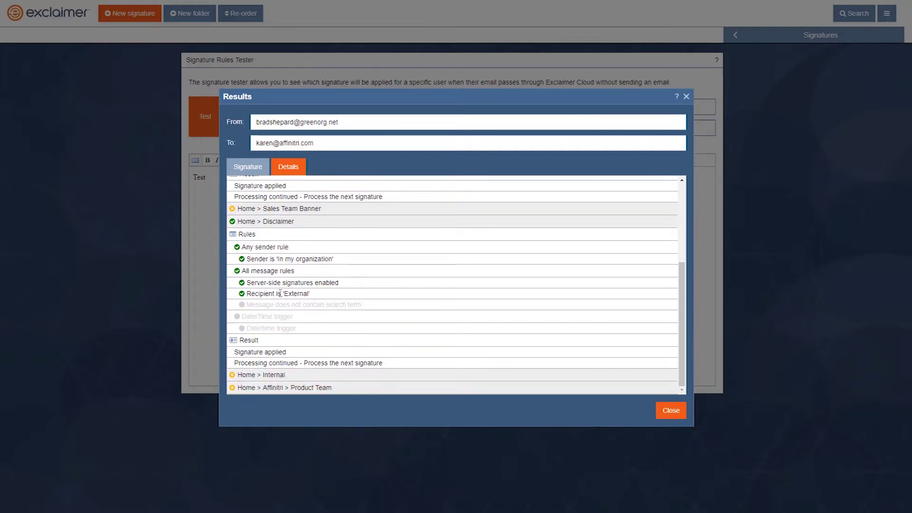
Step: Inspect the Internal signature's failed 'Recipient is Internal' condition, then close the results
{"action": "mouse_move", "coordinate": [271, 230]}
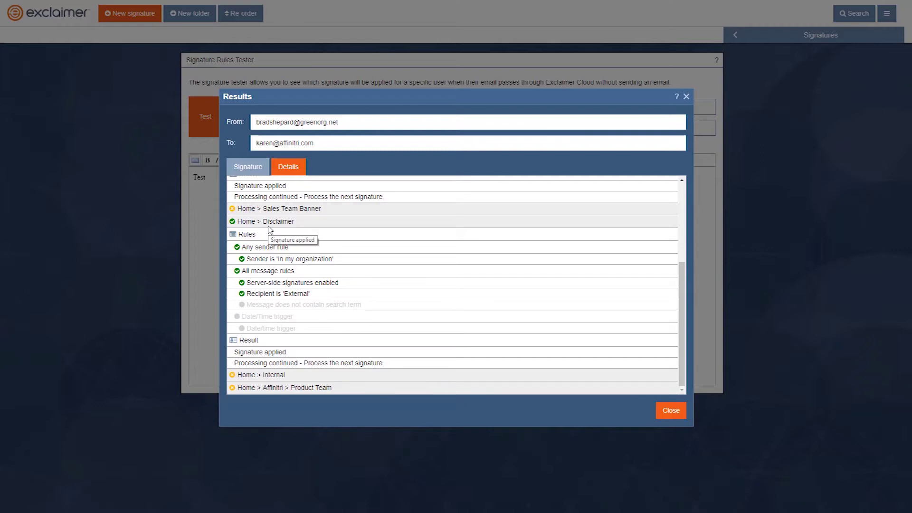
{"action": "mouse_move", "coordinate": [285, 258]}
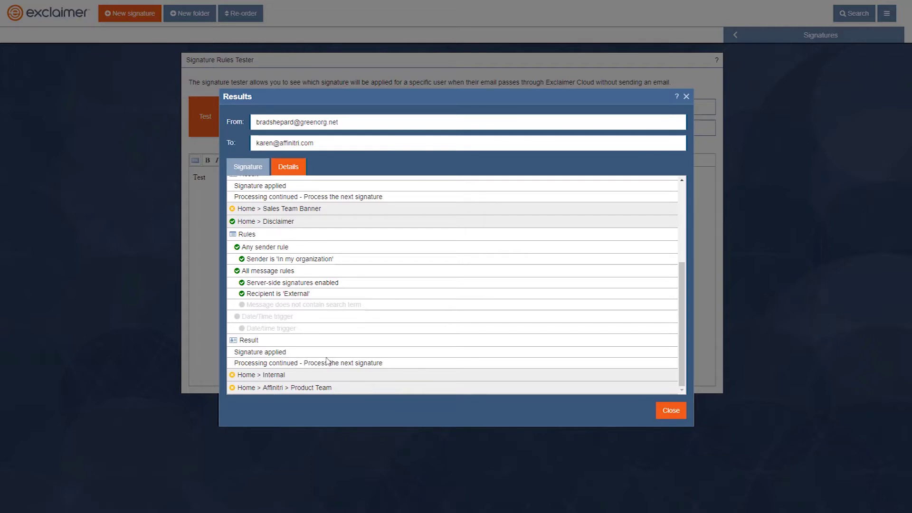
{"action": "left_click", "coordinate": [288, 374]}
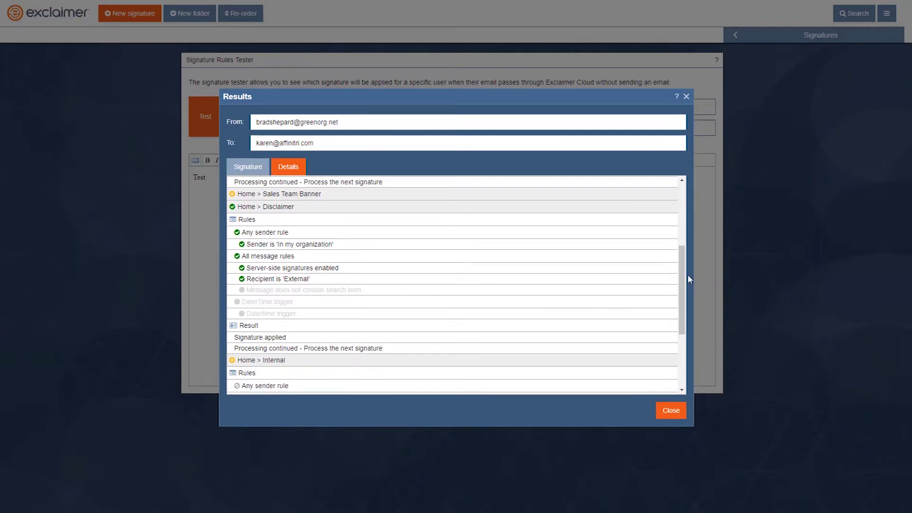
{"action": "left_click_drag", "start_coordinate": [681, 282], "coordinate": [680, 319]}
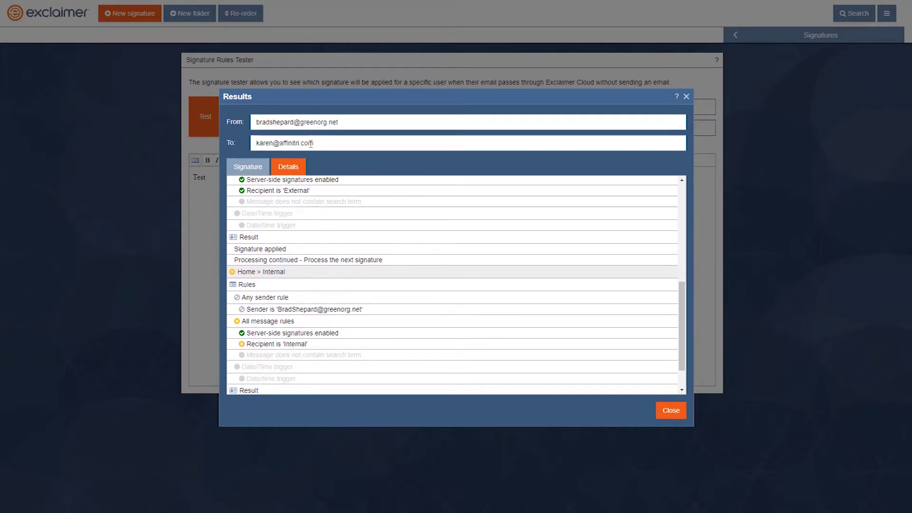
{"action": "left_click", "coordinate": [686, 415]}
Step: Close the tester and review Product Team Banner and Sales Team Banner rules, leaving both unchanged
{"action": "left_click", "coordinate": [740, 34]}
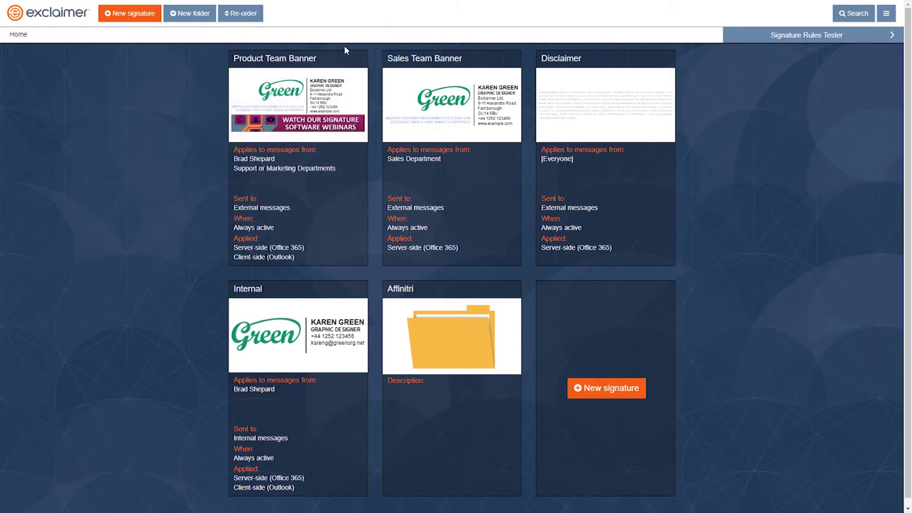
{"action": "mouse_move", "coordinate": [346, 54]}
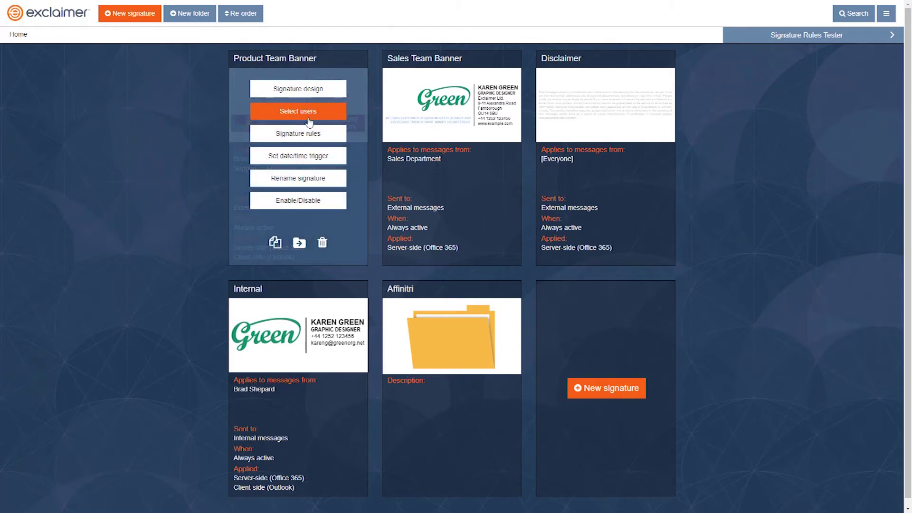
{"action": "left_click", "coordinate": [300, 134]}
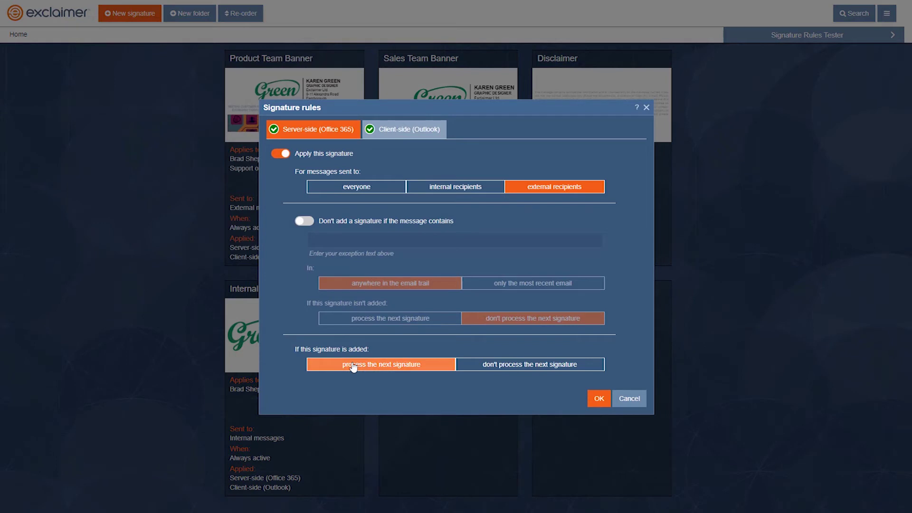
{"action": "left_click", "coordinate": [483, 367]}
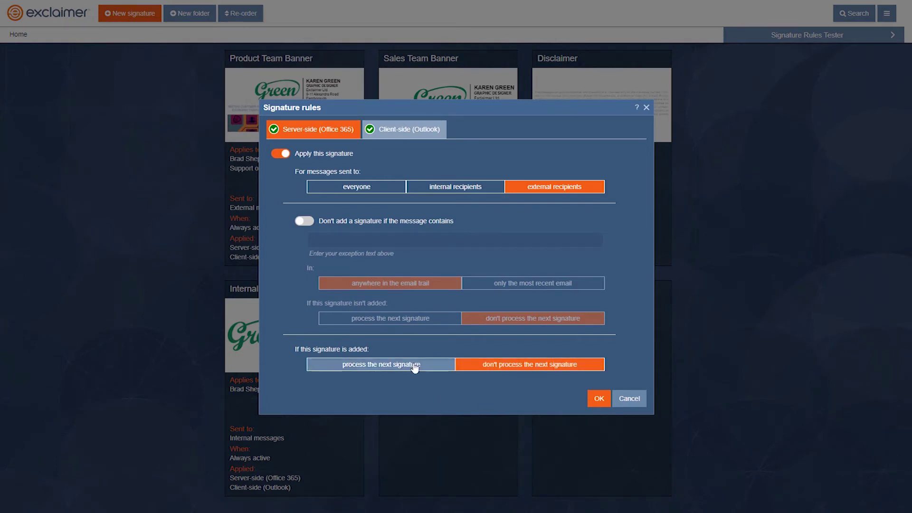
{"action": "left_click", "coordinate": [415, 367]}
{"action": "left_click", "coordinate": [629, 399]}
{"action": "mouse_move", "coordinate": [444, 138]}
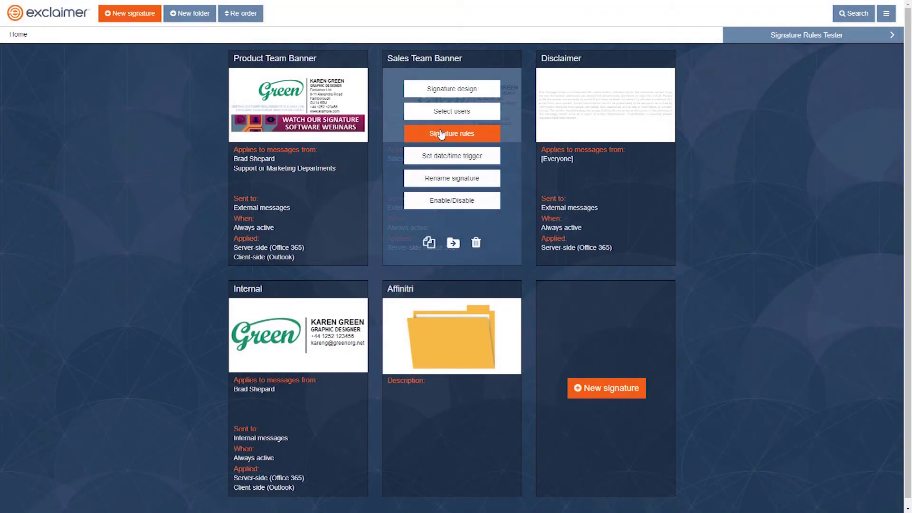
{"action": "left_click", "coordinate": [444, 138]}
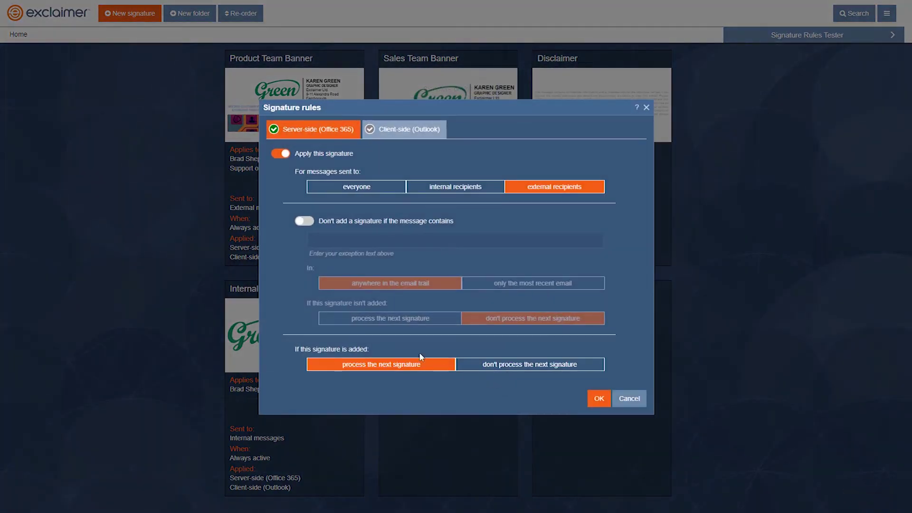
{"action": "left_click", "coordinate": [629, 399]}
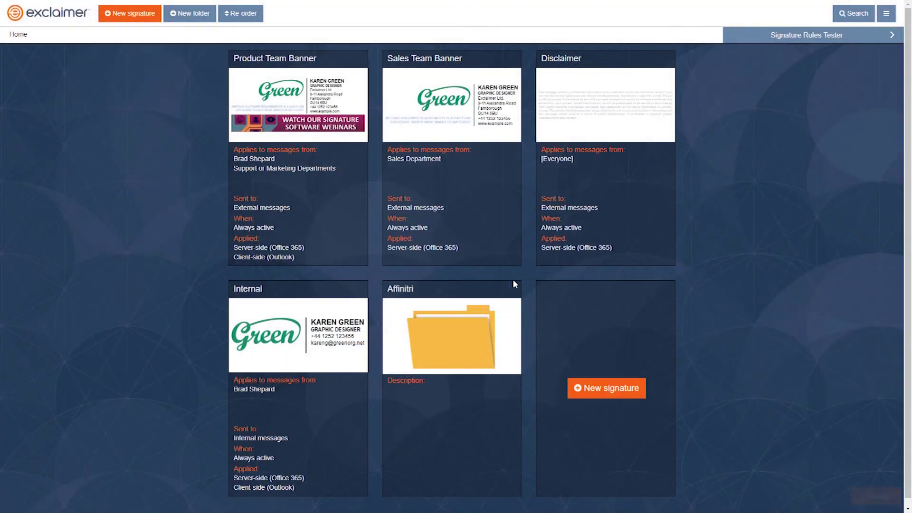
Step: Set the Disclaimer's rules to not process the next signature once added, and save
{"action": "mouse_move", "coordinate": [497, 333]}
{"action": "mouse_move", "coordinate": [559, 162]}
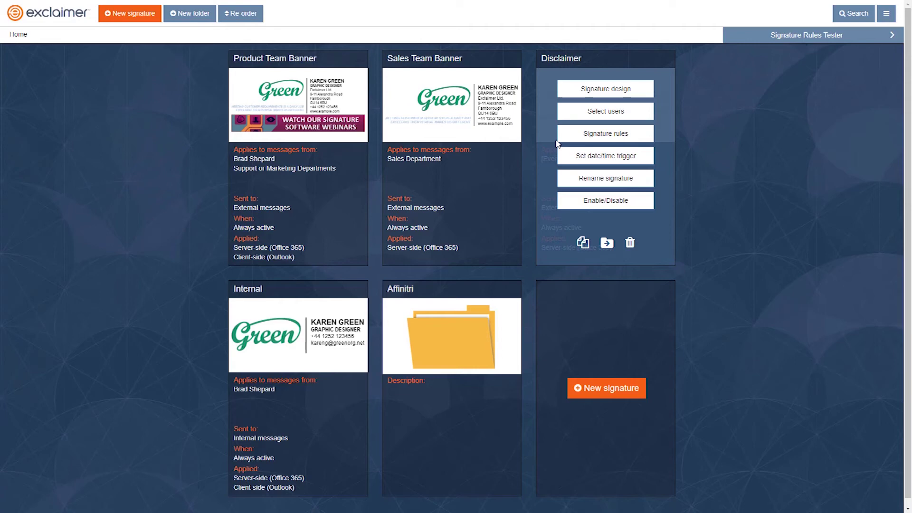
{"action": "left_click", "coordinate": [586, 136]}
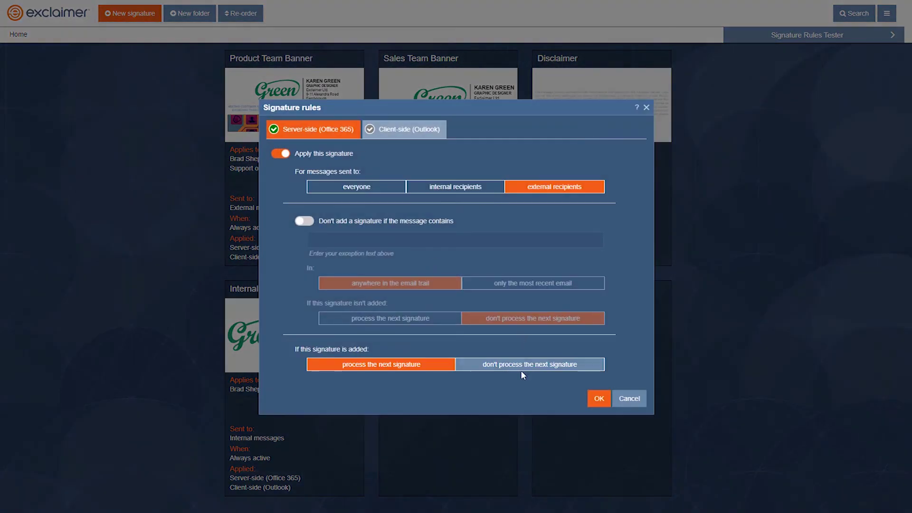
{"action": "left_click", "coordinate": [522, 369]}
{"action": "left_click", "coordinate": [600, 400]}
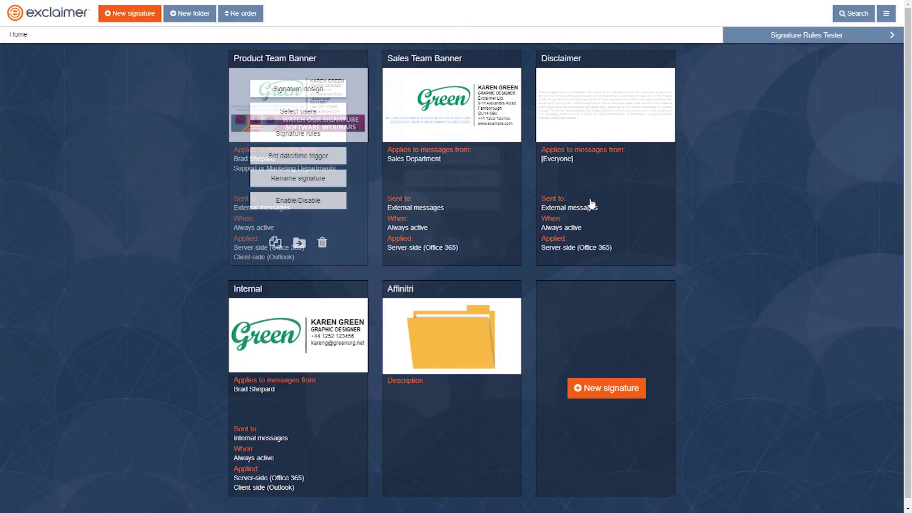
{"action": "mouse_move", "coordinate": [333, 293]}
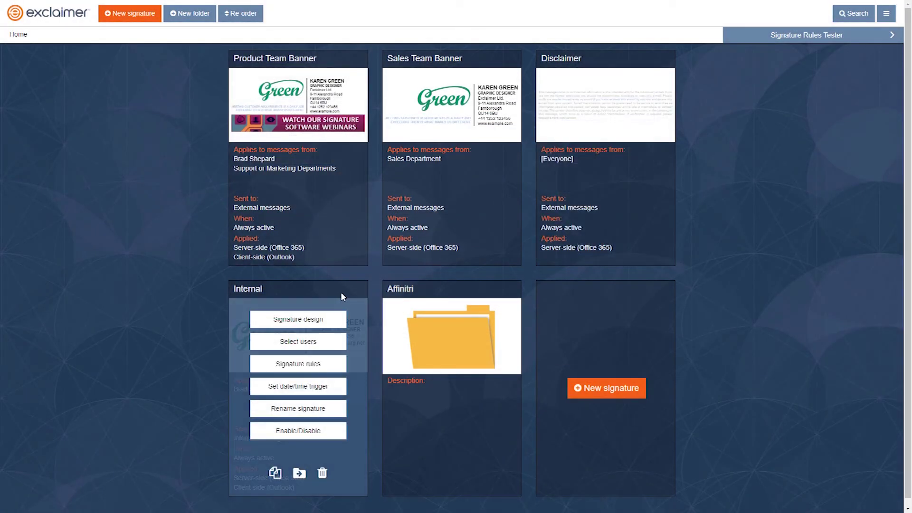
{"action": "mouse_move", "coordinate": [428, 315]}
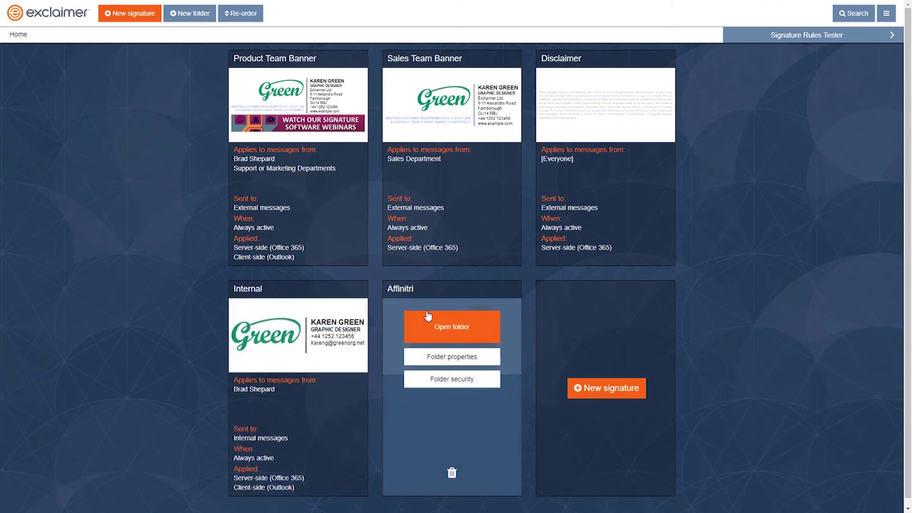